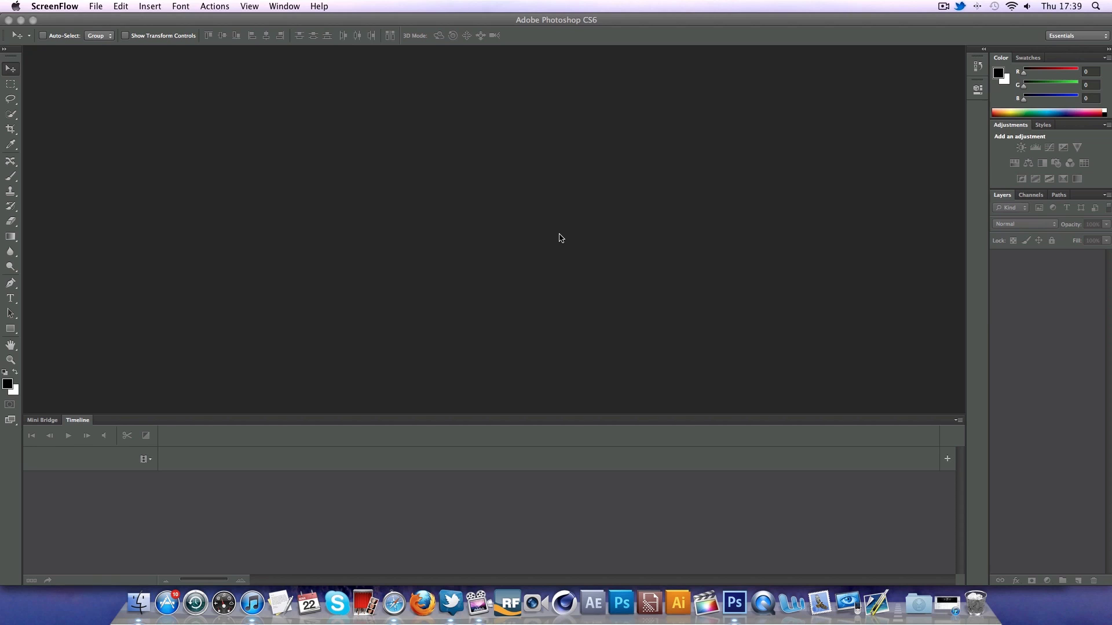
# Open Bounce Final.mov from the Desktop with File > Open
pyautogui.click(190, 22)
pyautogui.click(92, 6)
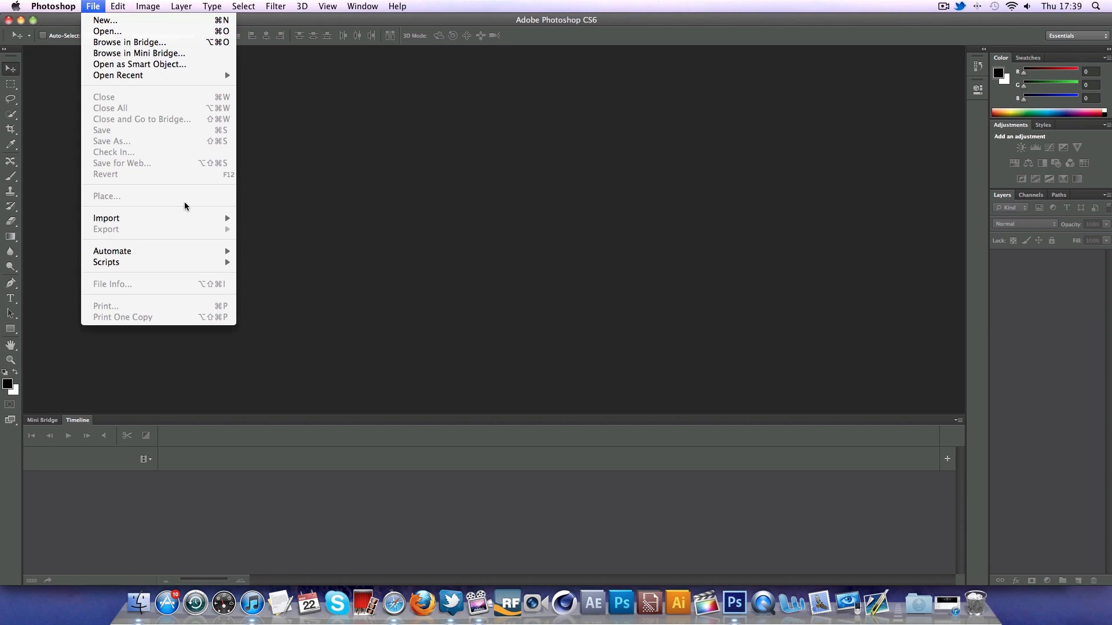
pyautogui.click(121, 32)
pyautogui.doubleClick(272, 103)
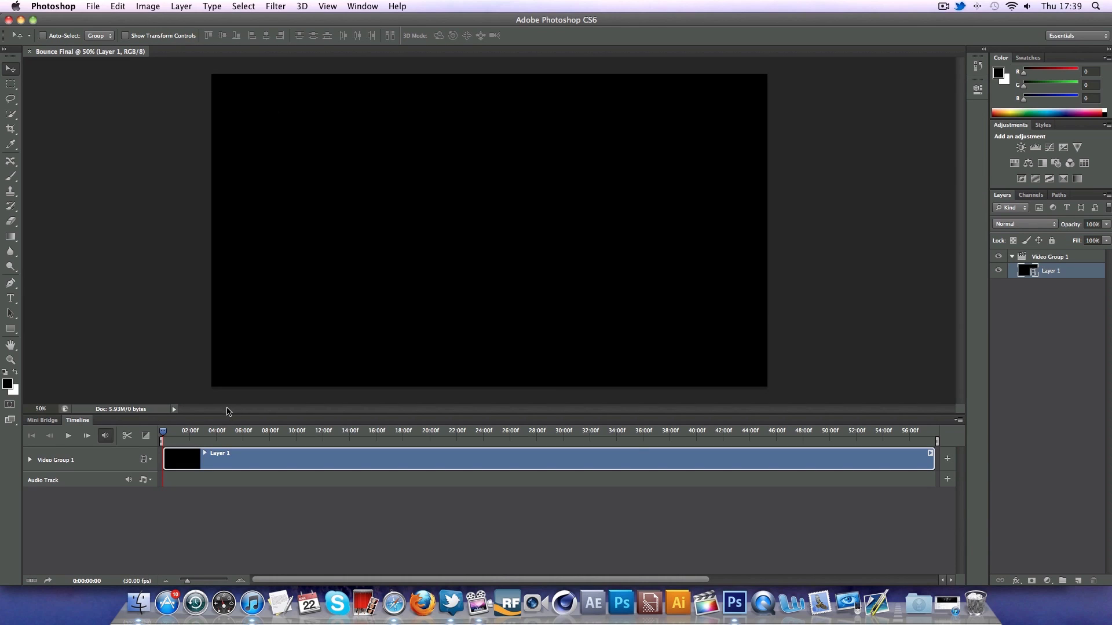
# Enlarge the canvas area, then split the clip at the playhead near 0:00:10:06
pyautogui.moveTo(226, 415); pyautogui.dragTo(349, 451)
pyautogui.moveTo(827, 455)
pyautogui.mouseDown()
pyautogui.moveTo(927, 452)
pyautogui.moveTo(820, 452)
pyautogui.mouseUp()
pyautogui.moveTo(743, 462); pyautogui.dragTo(299, 482)
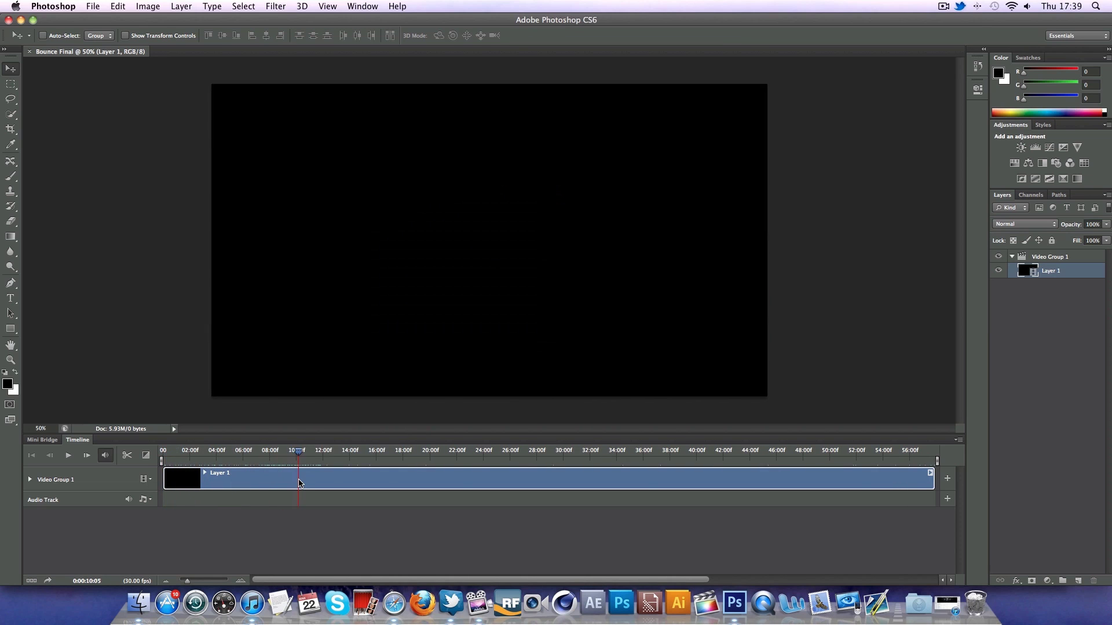
pyautogui.click(126, 455)
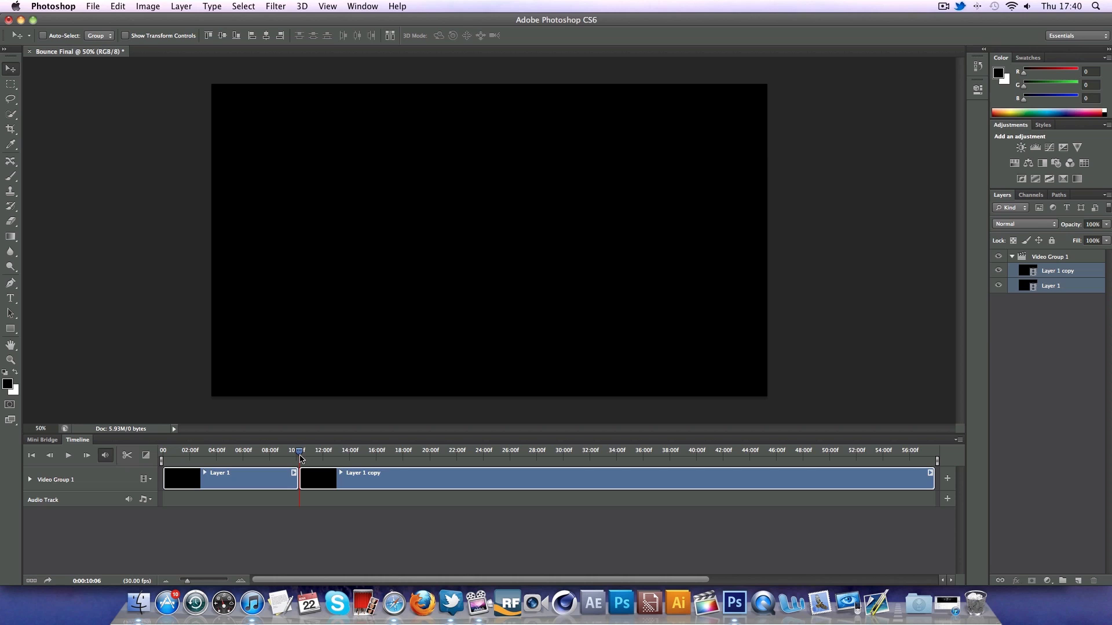
pyautogui.moveTo(301, 458)
pyautogui.click(118, 6)
# Step backward to undo the split, then trim Layer 1's end to about 10 seconds
pyautogui.click(123, 42)
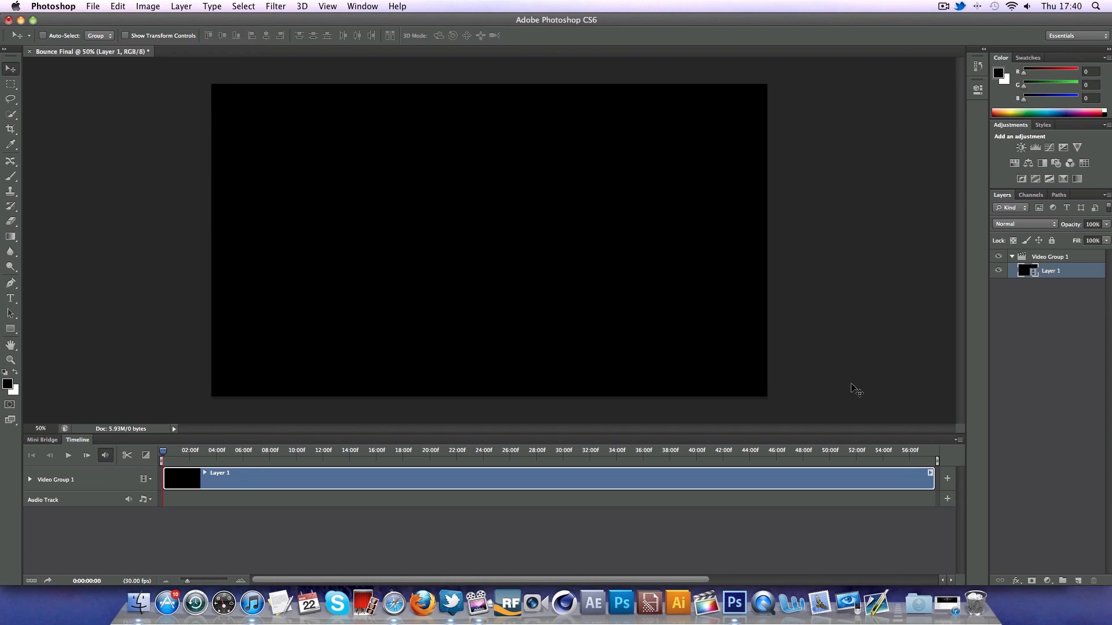
pyautogui.moveTo(934, 479); pyautogui.dragTo(296, 479)
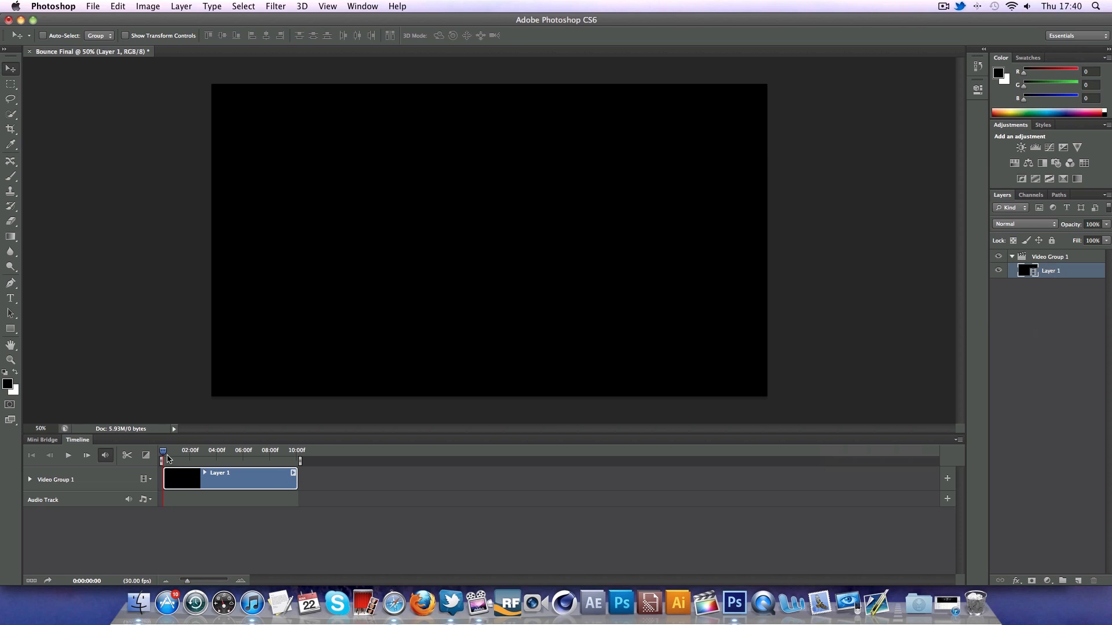
# Scrub through the fade-in and bouncing balls, stopping near 0:00:04:06
pyautogui.moveTo(162, 451); pyautogui.dragTo(210, 452)
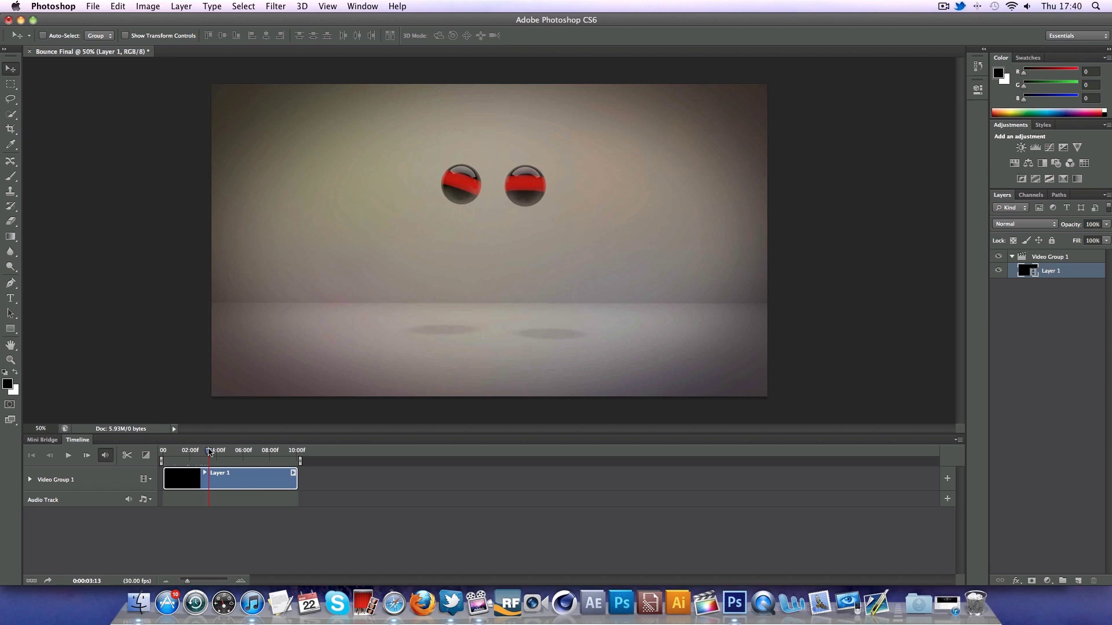
pyautogui.moveTo(209, 452); pyautogui.dragTo(257, 452)
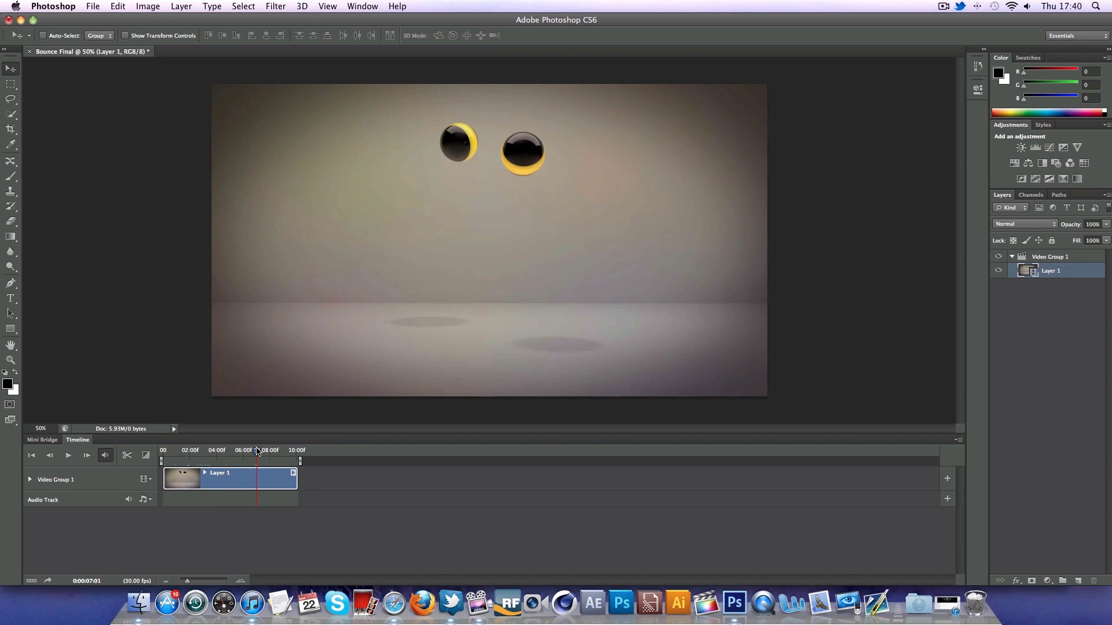
pyautogui.moveTo(255, 454); pyautogui.dragTo(219, 453)
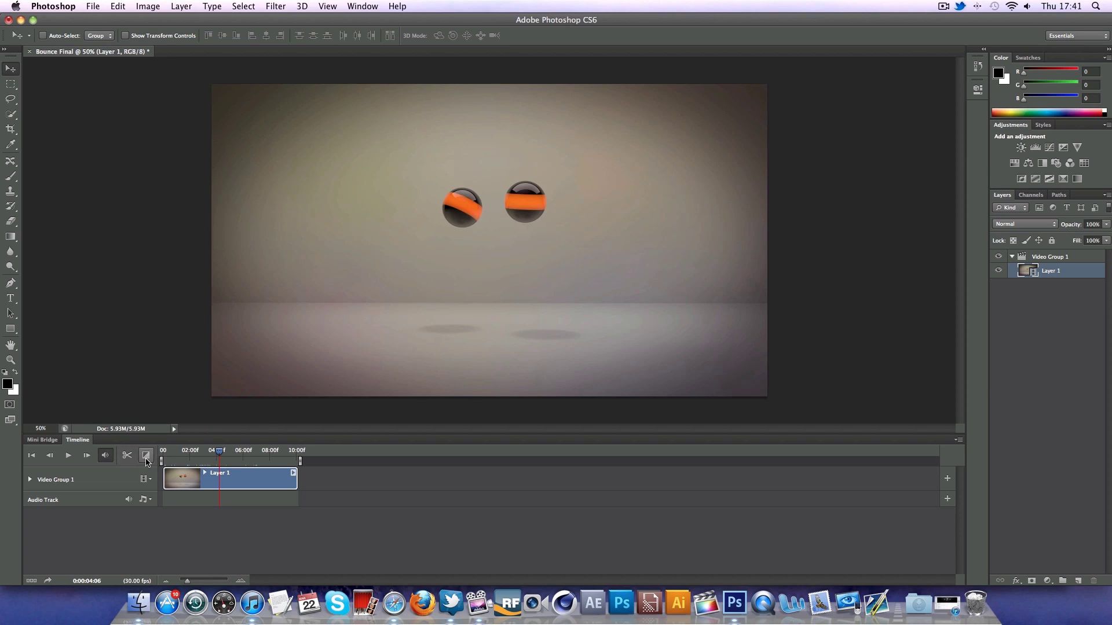
# Split the clip into Layer 1 and Layer 1 copy at 0:00:04:17
pyautogui.click(148, 457)
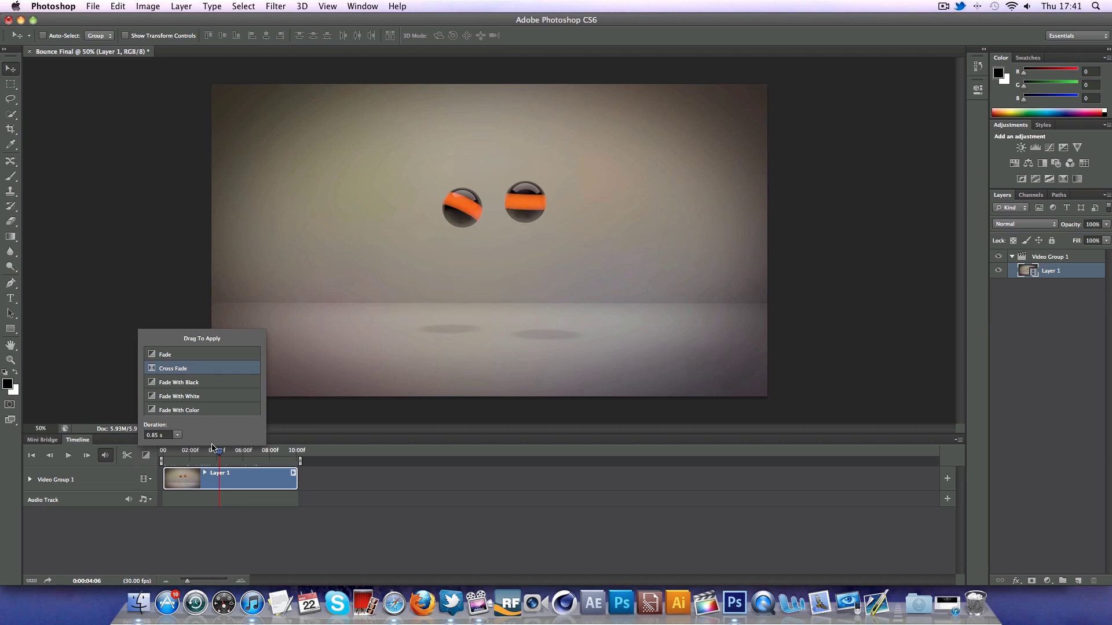
pyautogui.moveTo(218, 451); pyautogui.dragTo(224, 451)
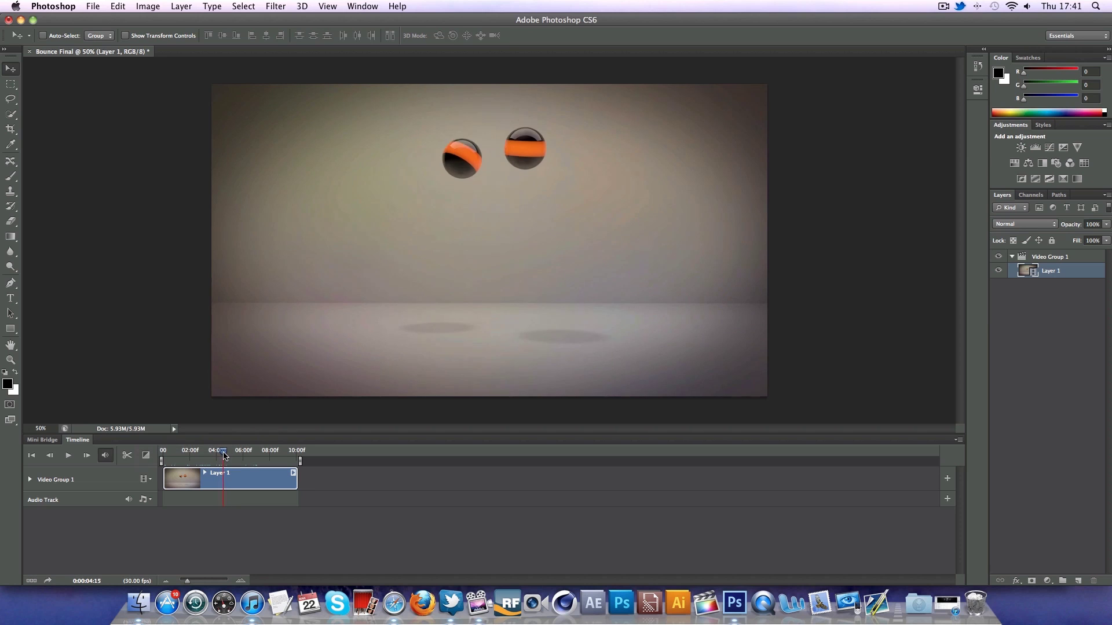
pyautogui.click(127, 456)
# Set the transition duration to 0.95 s and place a Cross Fade on the cut
pyautogui.click(144, 457)
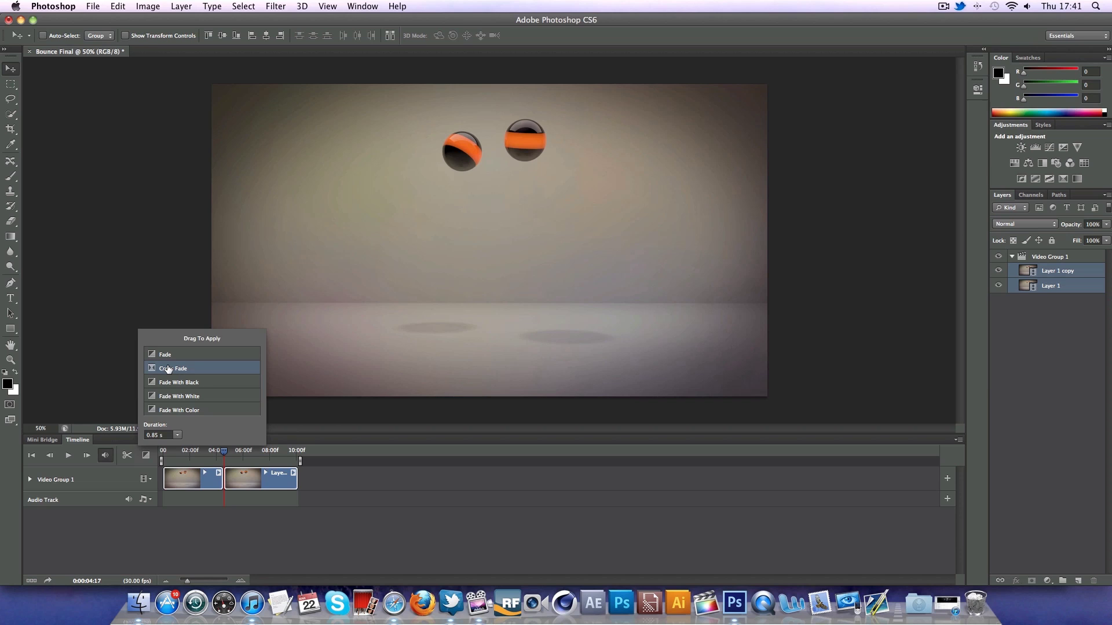
pyautogui.click(177, 435)
pyautogui.moveTo(179, 446); pyautogui.dragTo(248, 450)
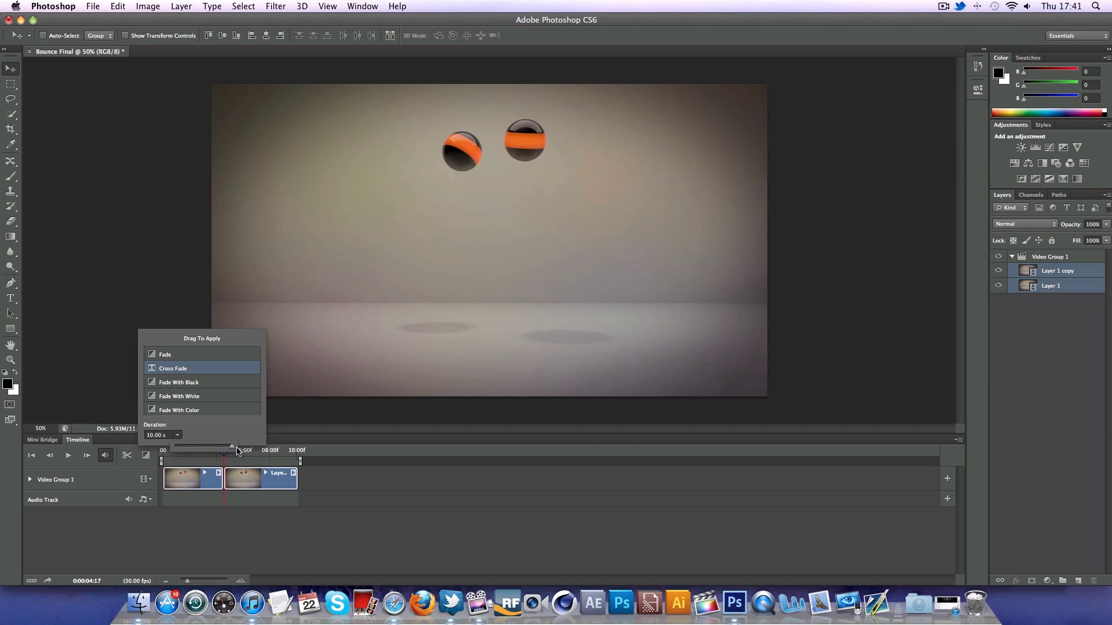
pyautogui.moveTo(235, 452); pyautogui.dragTo(177, 450)
pyautogui.moveTo(173, 367); pyautogui.dragTo(221, 473)
pyautogui.click(208, 458)
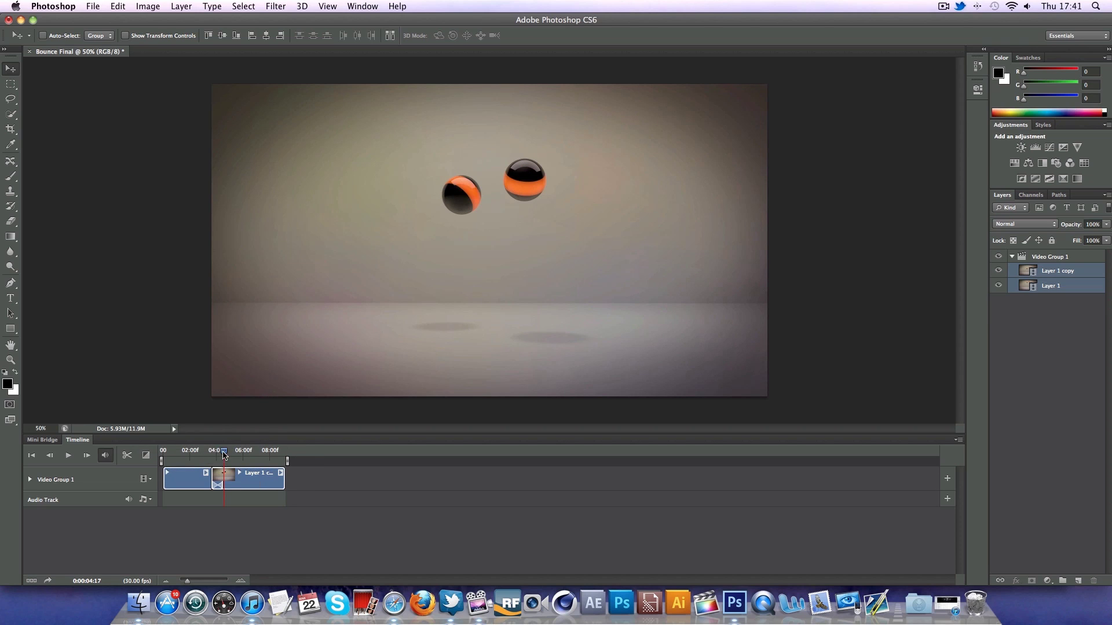
# Play and stop the joined clips, then scrub back to 0:00:03:23 to inspect the cross-fade
pyautogui.press('space')
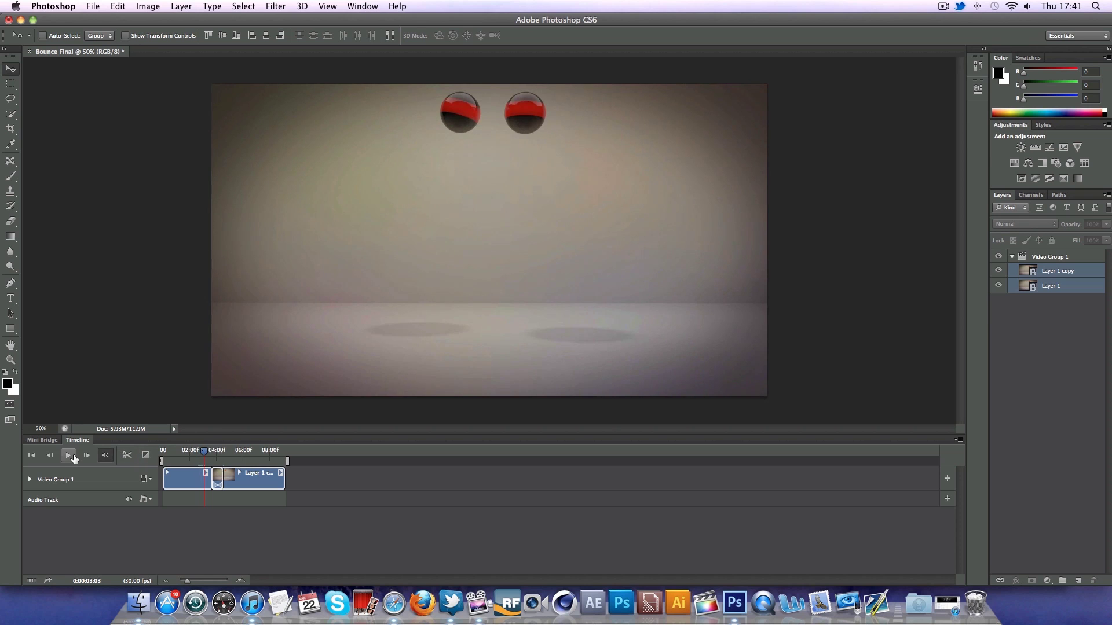
pyautogui.click(69, 455)
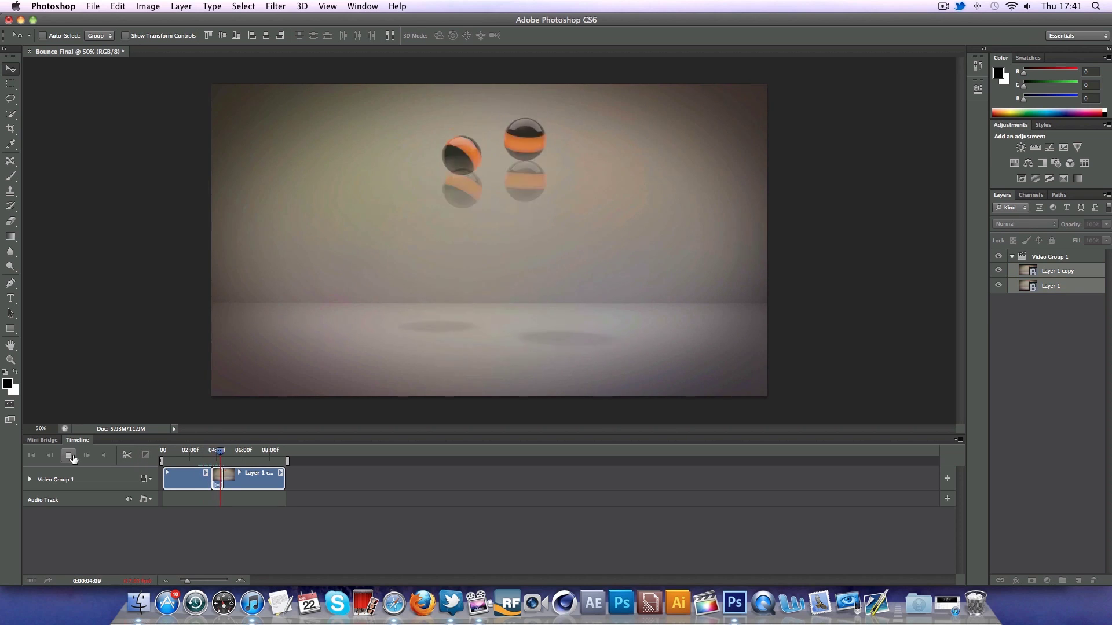
pyautogui.click(68, 456)
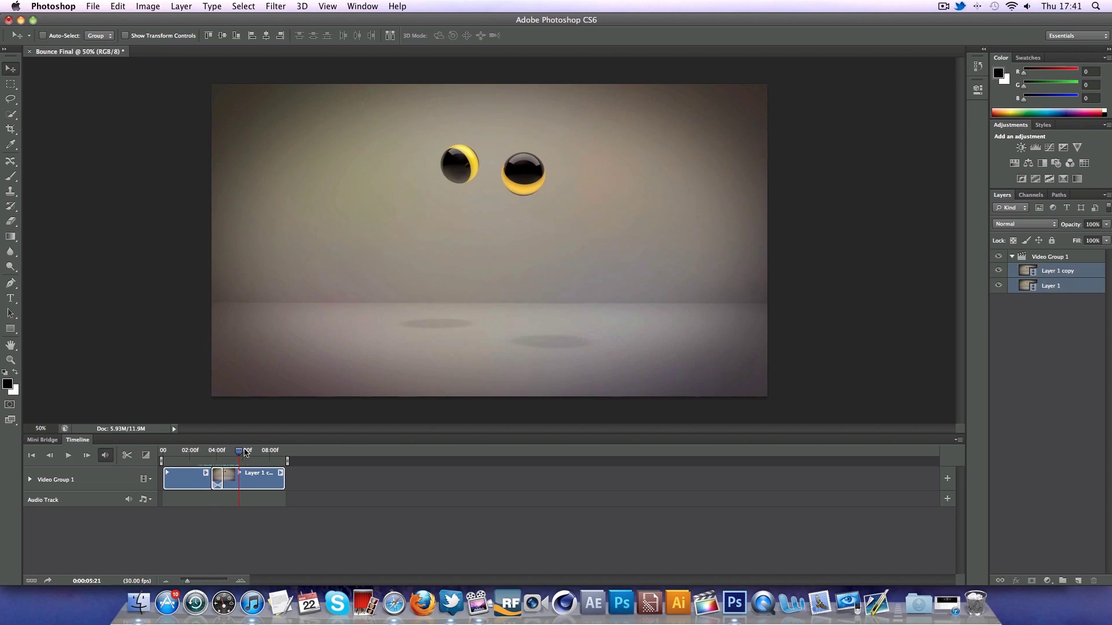
pyautogui.moveTo(245, 453)
pyautogui.mouseDown()
pyautogui.moveTo(215, 453)
pyautogui.moveTo(237, 453)
pyautogui.mouseUp()
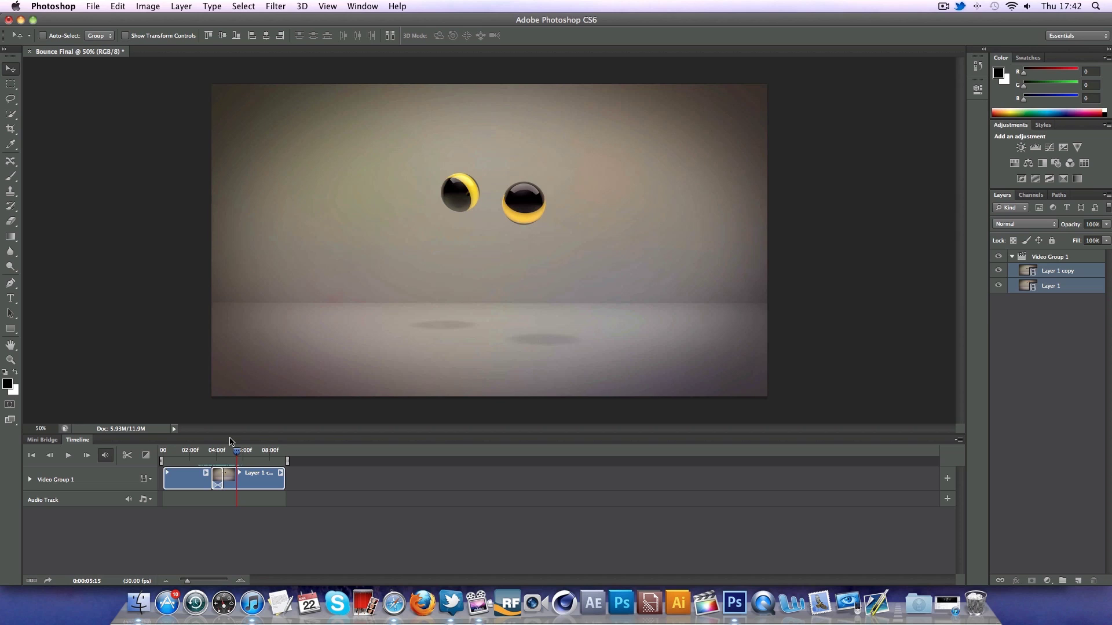
pyautogui.moveTo(259, 435); pyautogui.dragTo(259, 443)
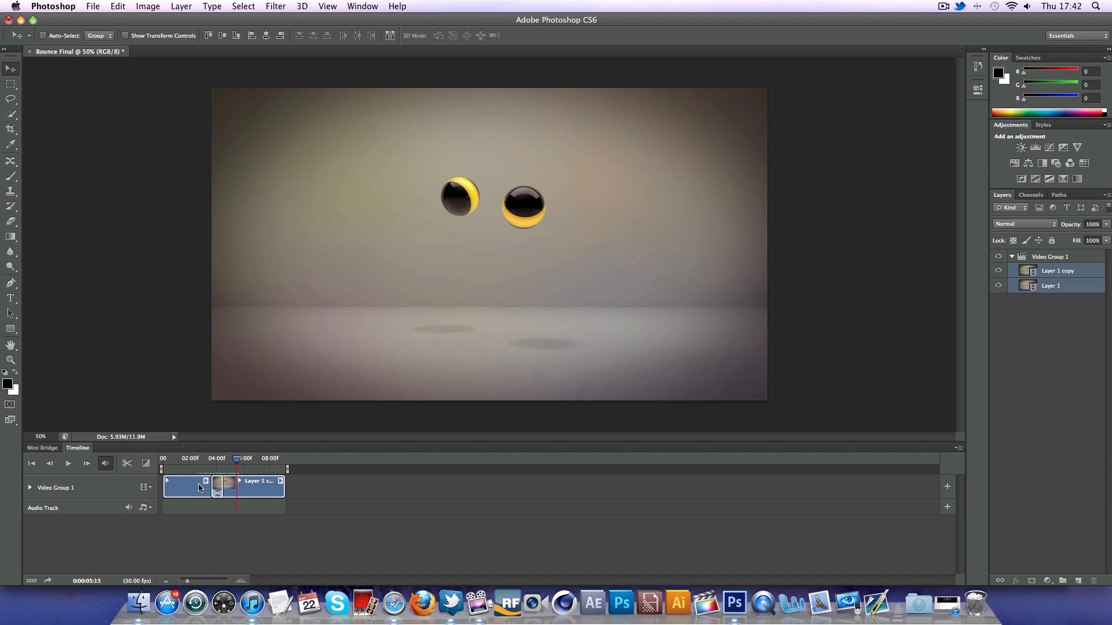
# Set the clip's playback speed to 100.77%, keeping its 5.6 s duration, and dismiss the warning
pyautogui.click(281, 483)
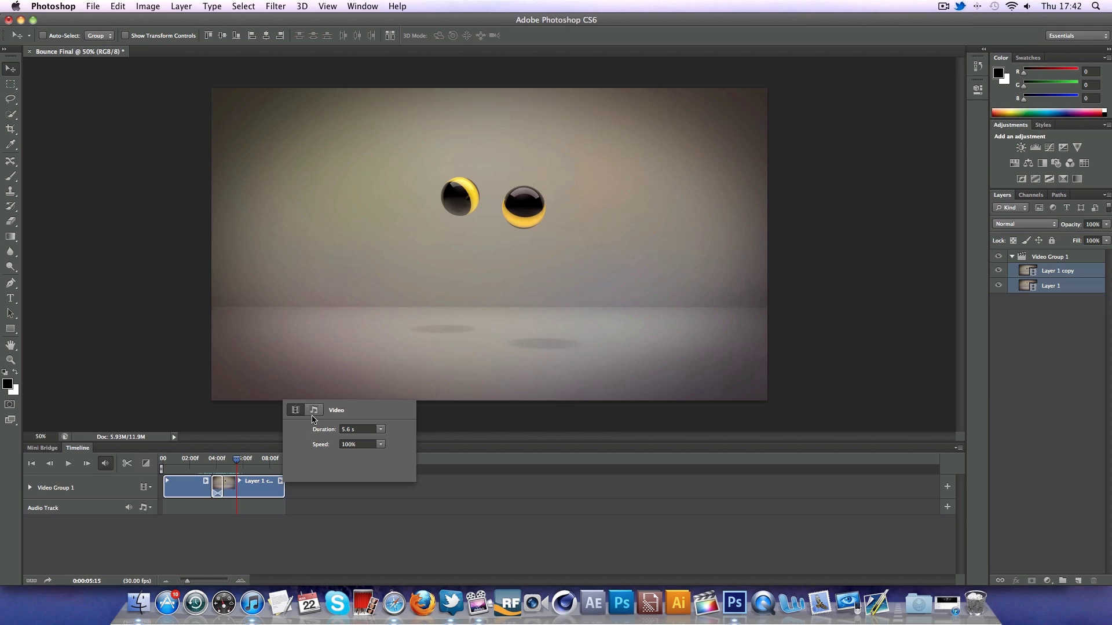
pyautogui.click(379, 431)
pyautogui.click(382, 430)
pyautogui.click(380, 444)
pyautogui.moveTo(383, 460); pyautogui.dragTo(463, 459)
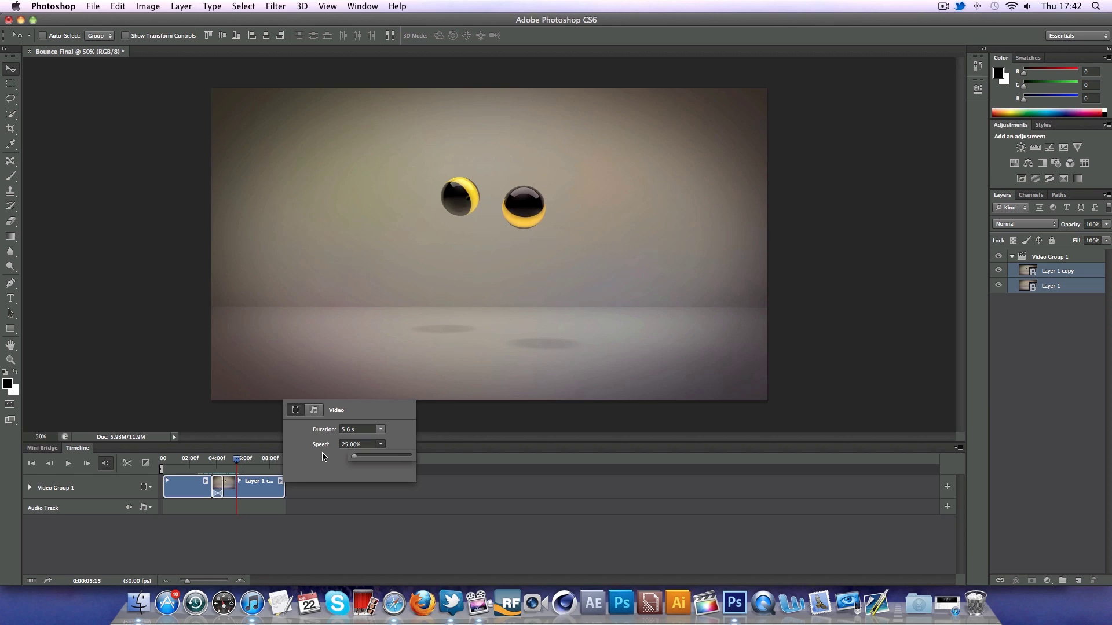
pyautogui.moveTo(354, 457); pyautogui.dragTo(382, 460)
pyautogui.moveTo(381, 459); pyautogui.dragTo(384, 460)
pyautogui.click(374, 499)
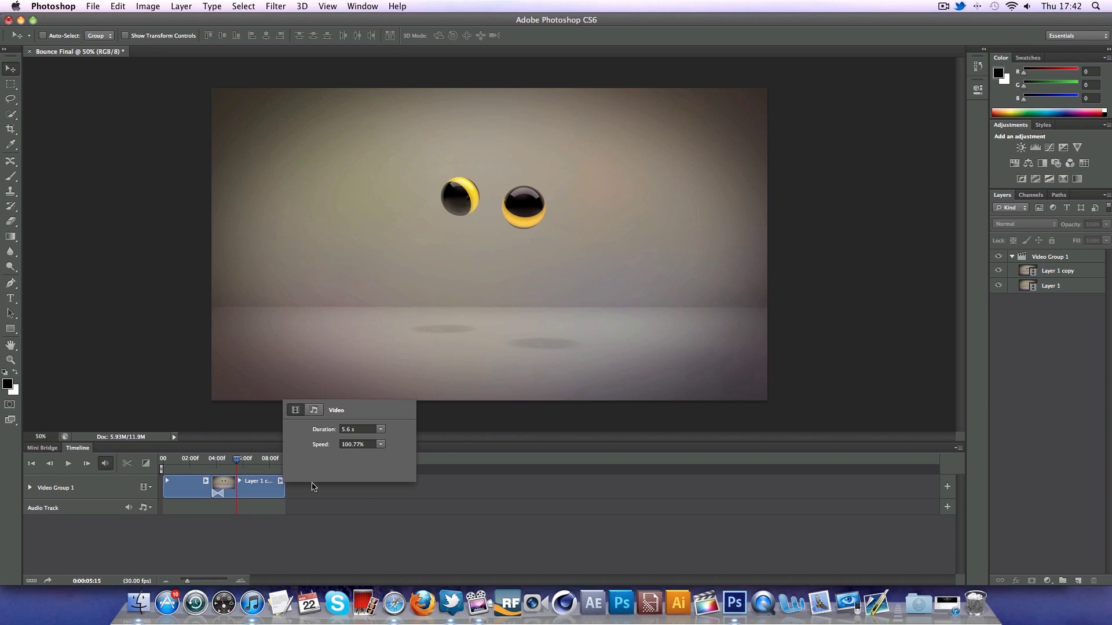
pyautogui.click(253, 424)
pyautogui.click(636, 207)
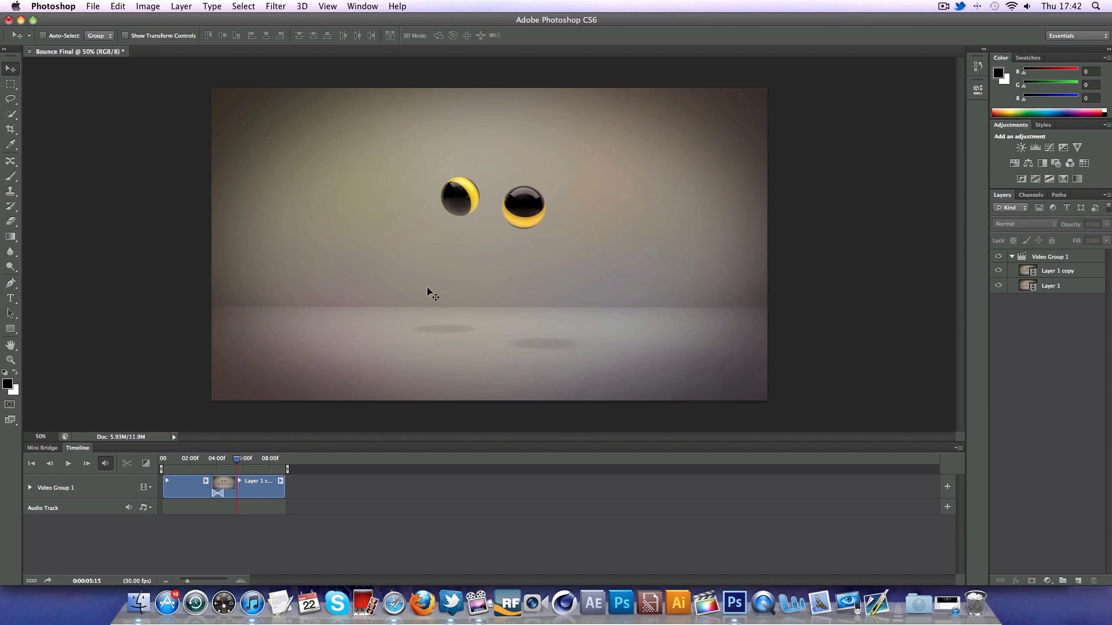
# Raise the clip's audio volume to 133% and dismiss the no-layers-selected warning
pyautogui.rightClick(283, 484)
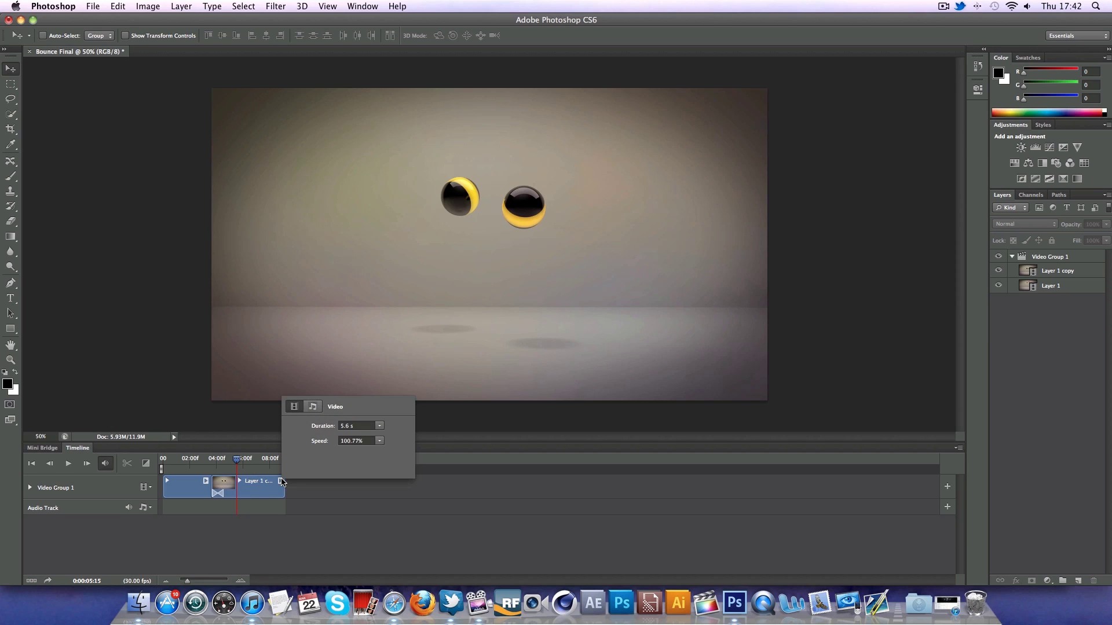
pyautogui.click(313, 407)
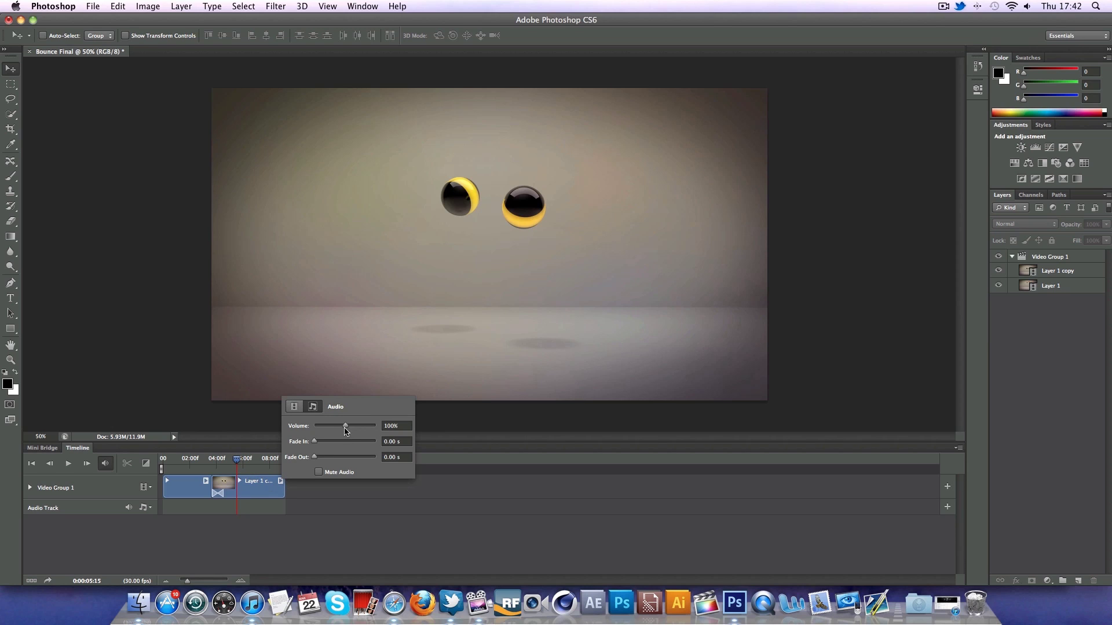
pyautogui.moveTo(346, 426); pyautogui.dragTo(355, 427)
pyautogui.click(235, 424)
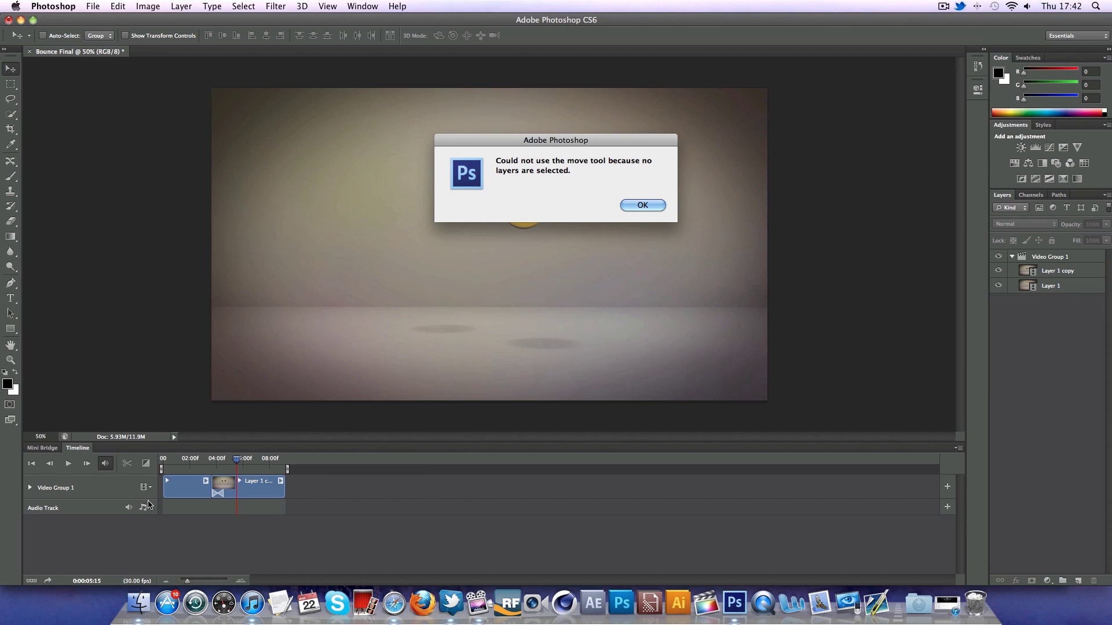
pyautogui.click(641, 207)
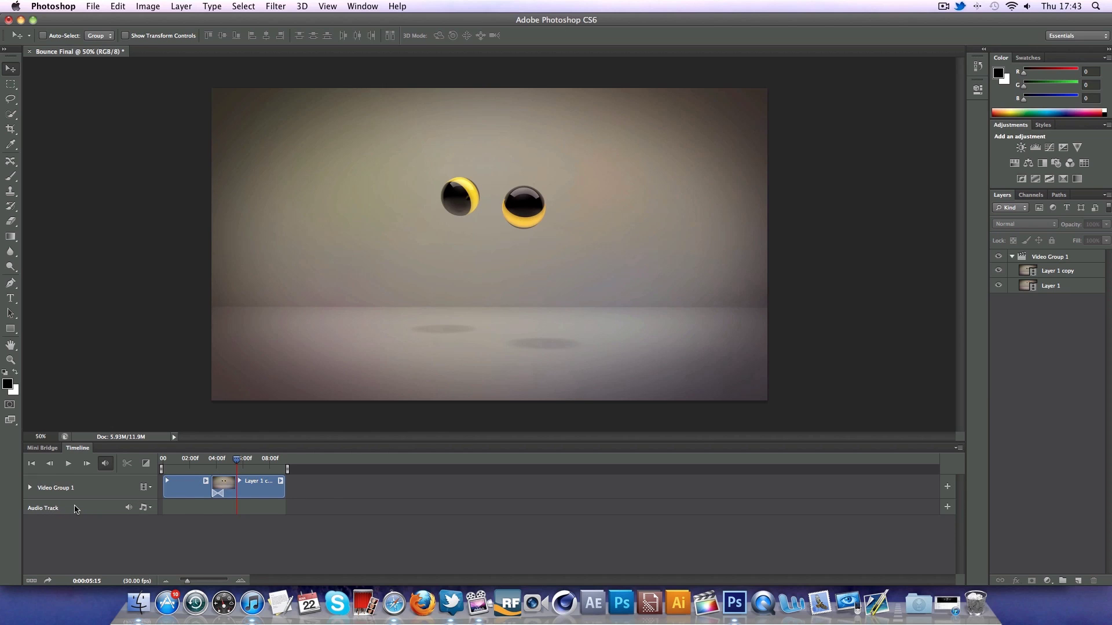
# Enlarge the Timeline panel and expand Video Group 1 to show its Position, Opacity and Style rows
pyautogui.click(48, 449)
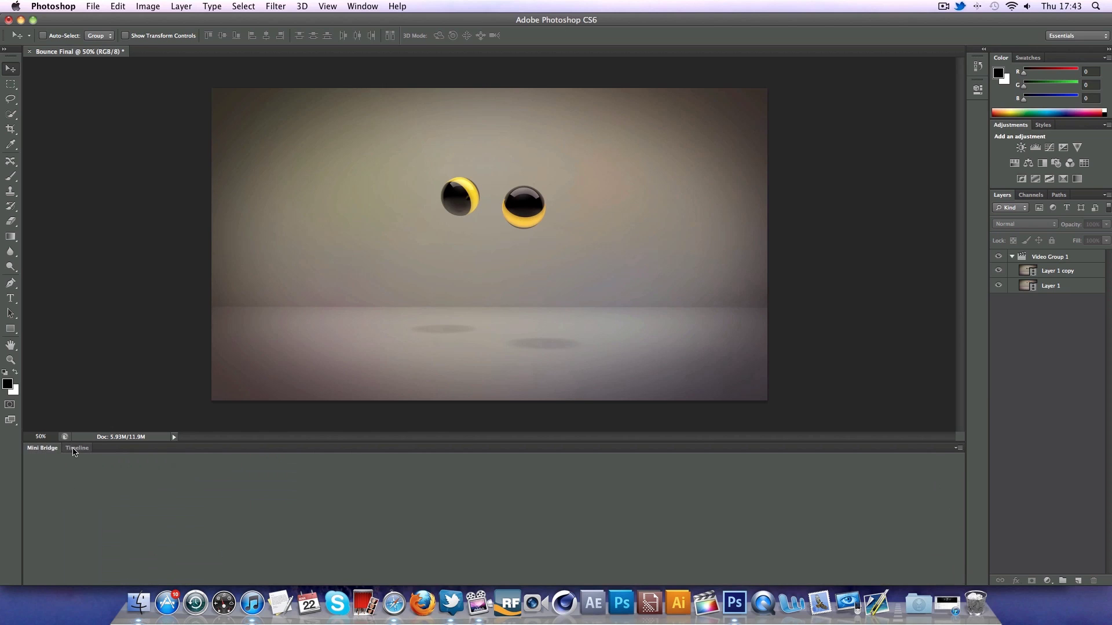
pyautogui.click(79, 450)
pyautogui.click(41, 449)
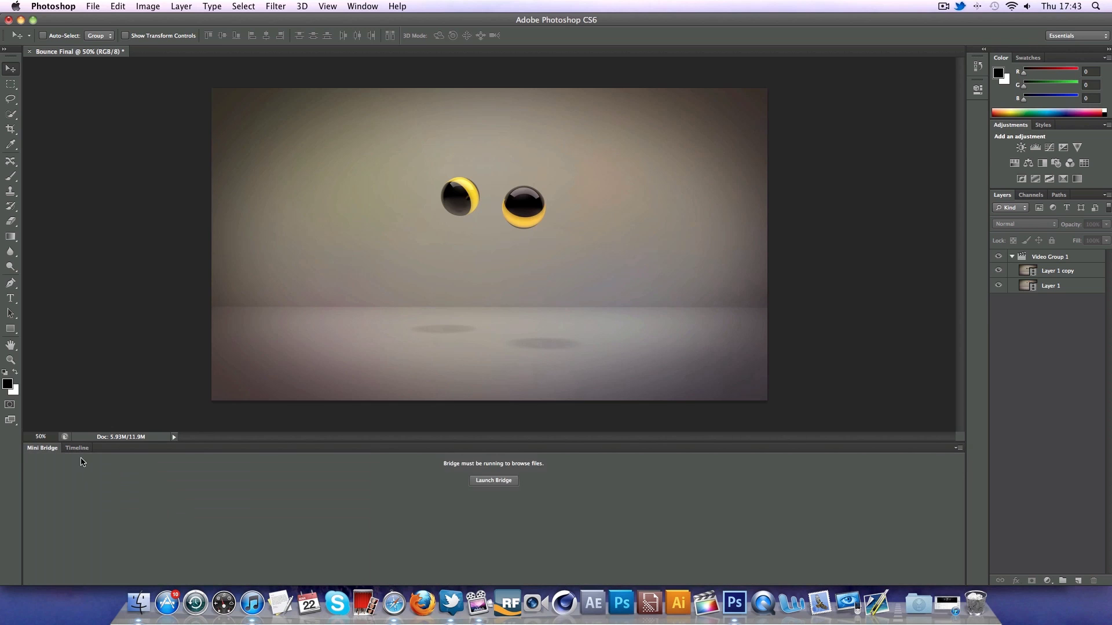
pyautogui.click(77, 449)
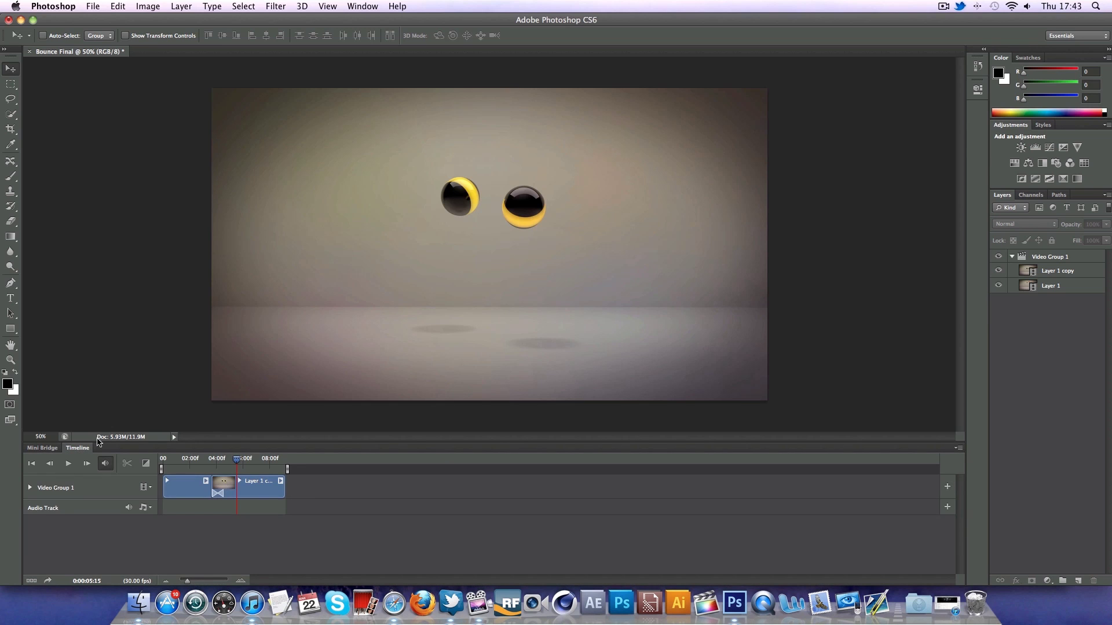
pyautogui.moveTo(98, 442); pyautogui.dragTo(98, 379)
pyautogui.click(30, 423)
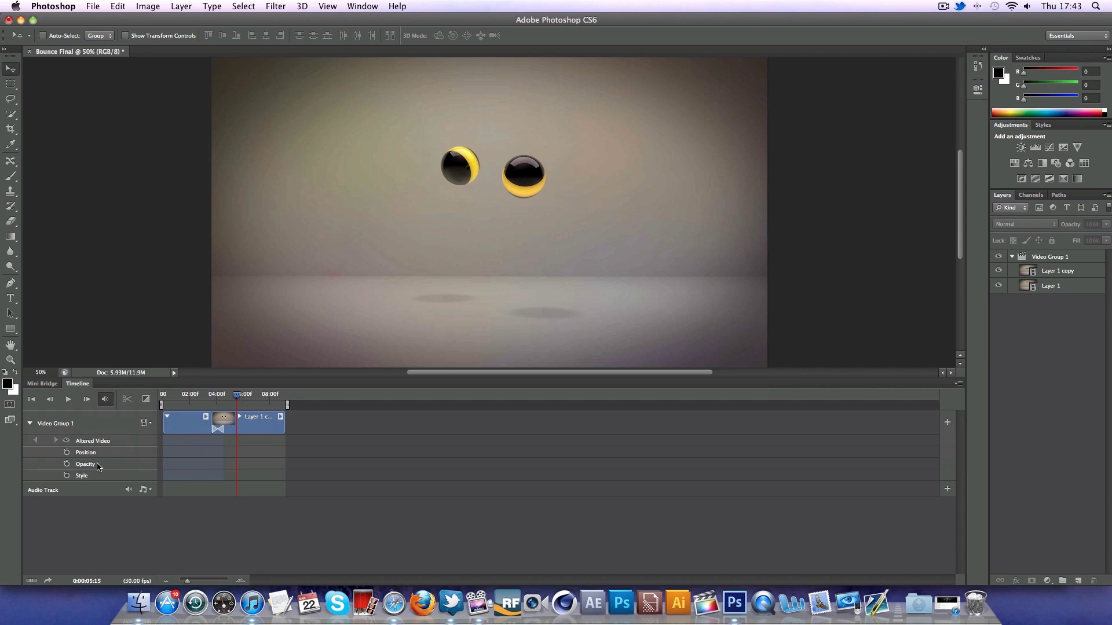
# Add a Position keyframe at frame 0, then delete it
pyautogui.moveTo(237, 398); pyautogui.dragTo(163, 398)
pyautogui.click(67, 453)
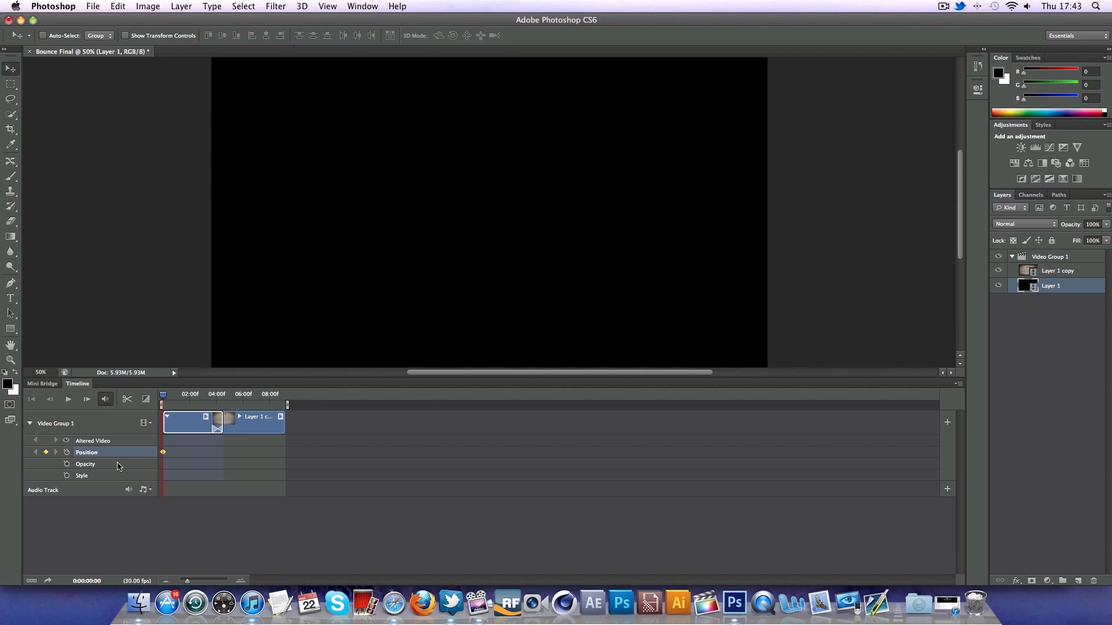
pyautogui.press('Delete')
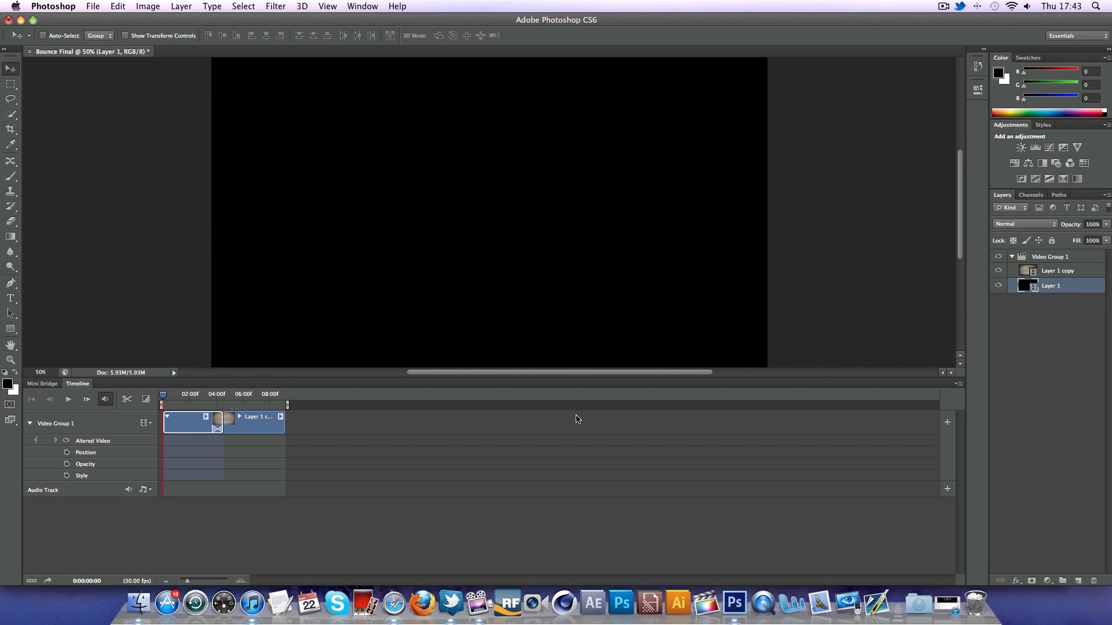
# Select Video Group 1, Layer 1 and Layer 1 copy in the Layers panel, ending on Layer 1 copy
pyautogui.click(1030, 261)
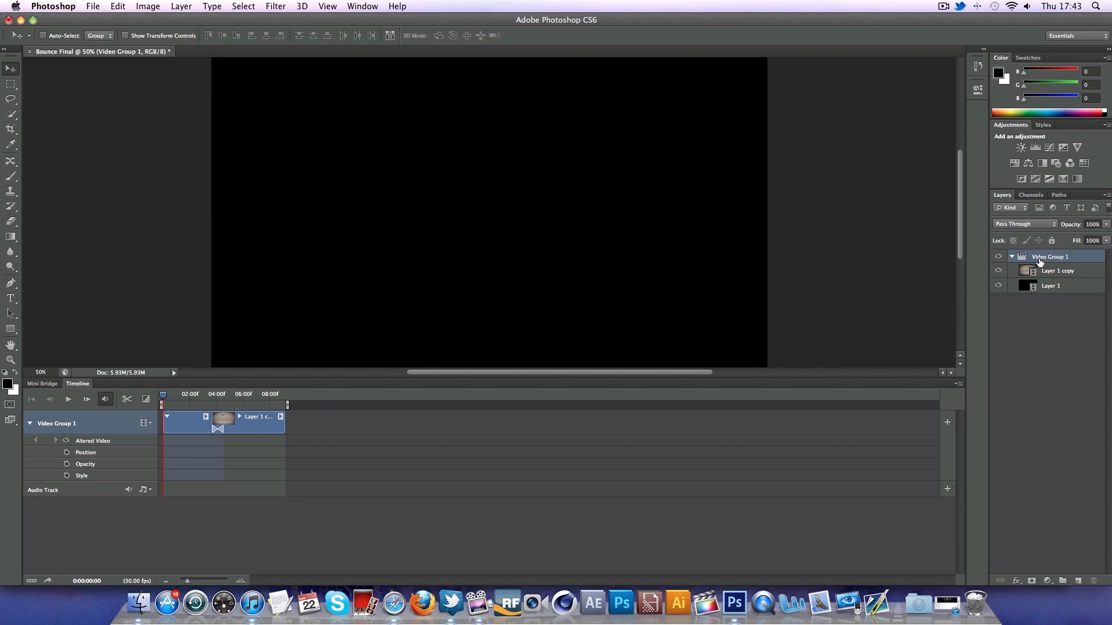
pyautogui.click(1012, 256)
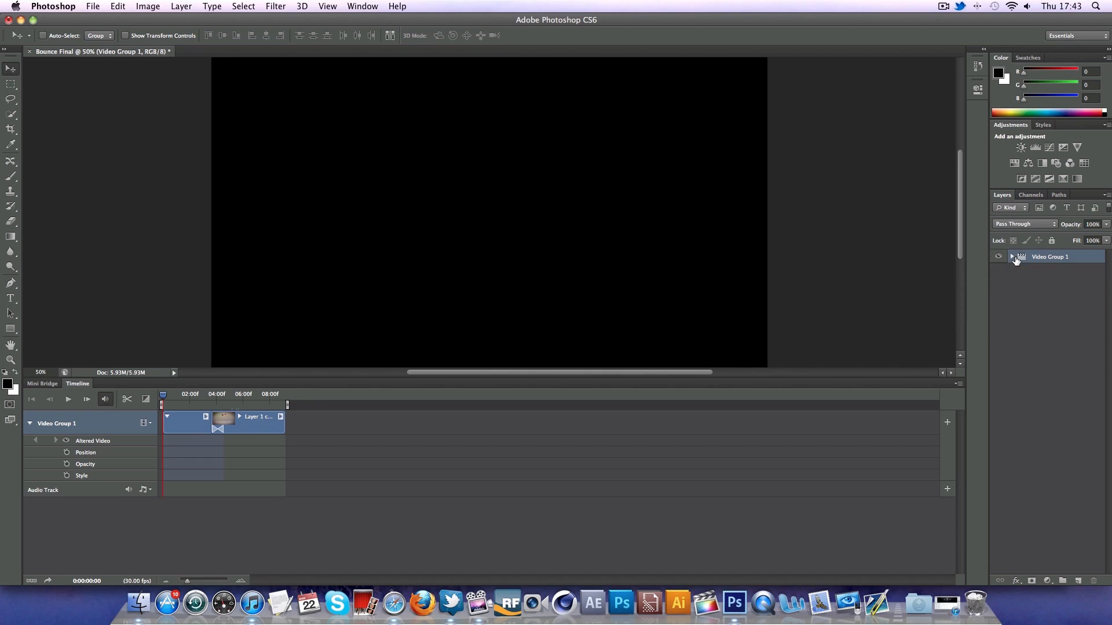
pyautogui.click(1011, 257)
pyautogui.click(1060, 276)
pyautogui.click(1073, 289)
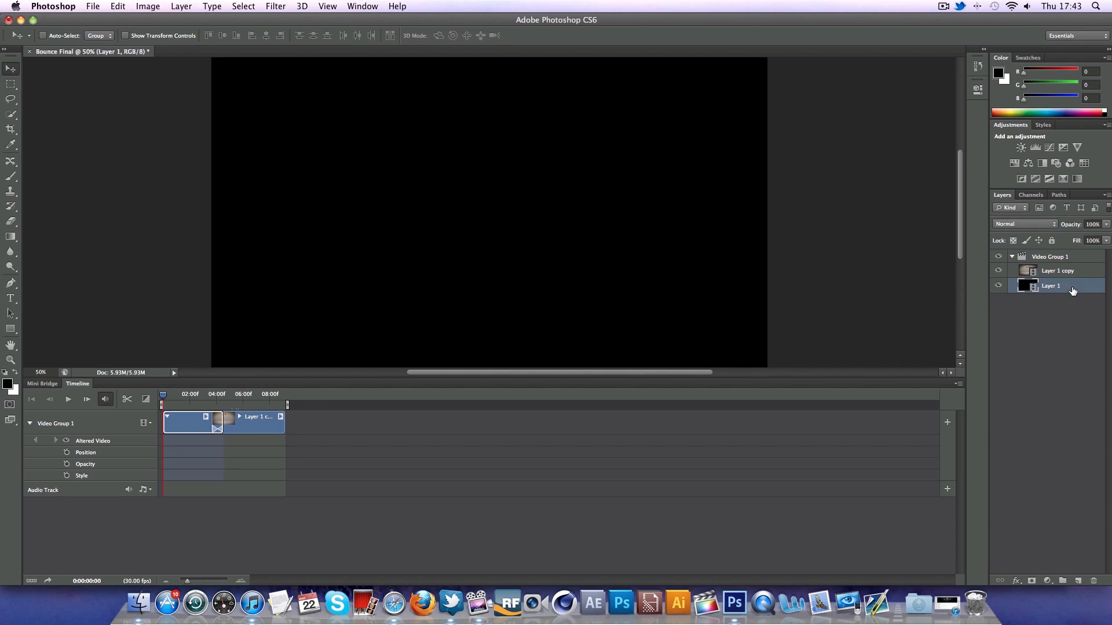
pyautogui.click(1073, 278)
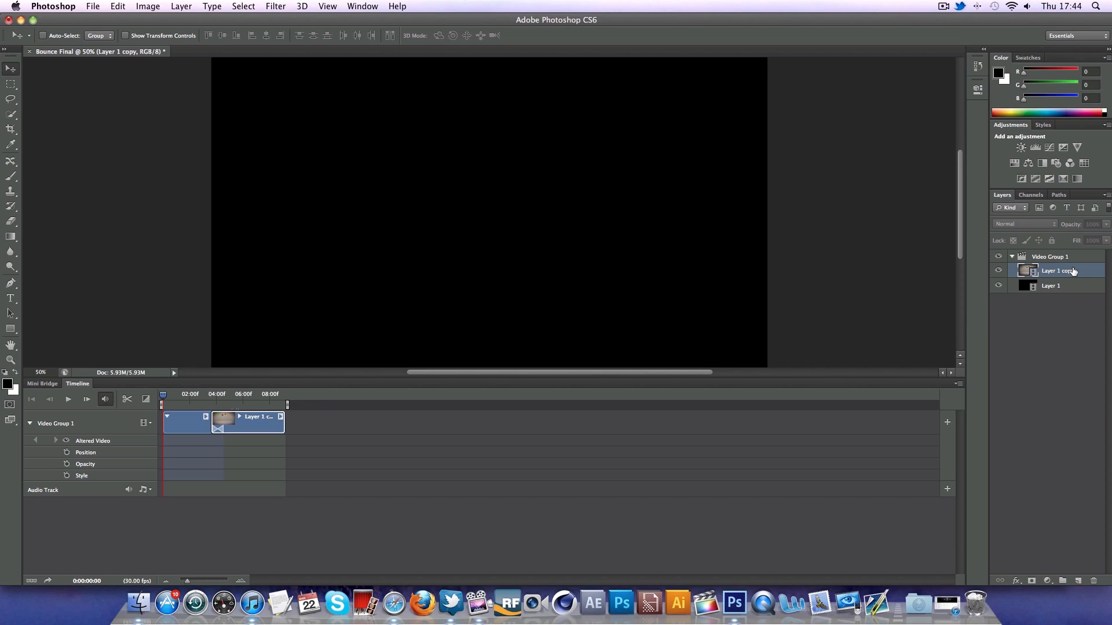
# Select the Content-Aware Move tool, enlarge the canvas, and scrub from 0:00:00:05 to the clips' end
pyautogui.click(11, 162)
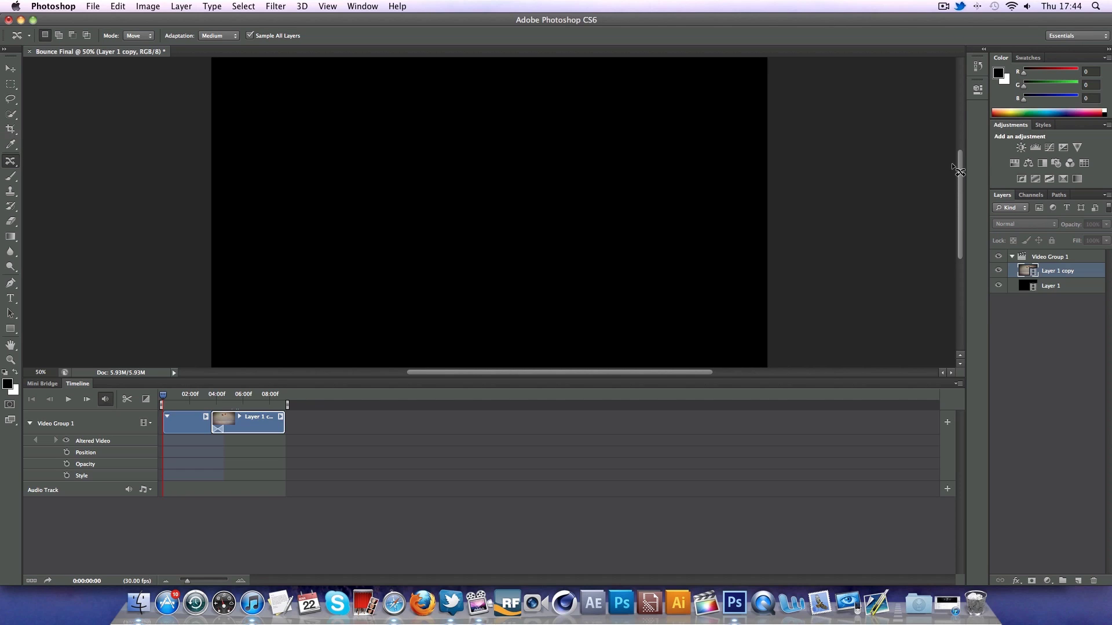
pyautogui.moveTo(960, 165)
pyautogui.mouseDown()
pyautogui.moveTo(963, 193)
pyautogui.moveTo(964, 149)
pyautogui.moveTo(966, 161)
pyautogui.mouseUp()
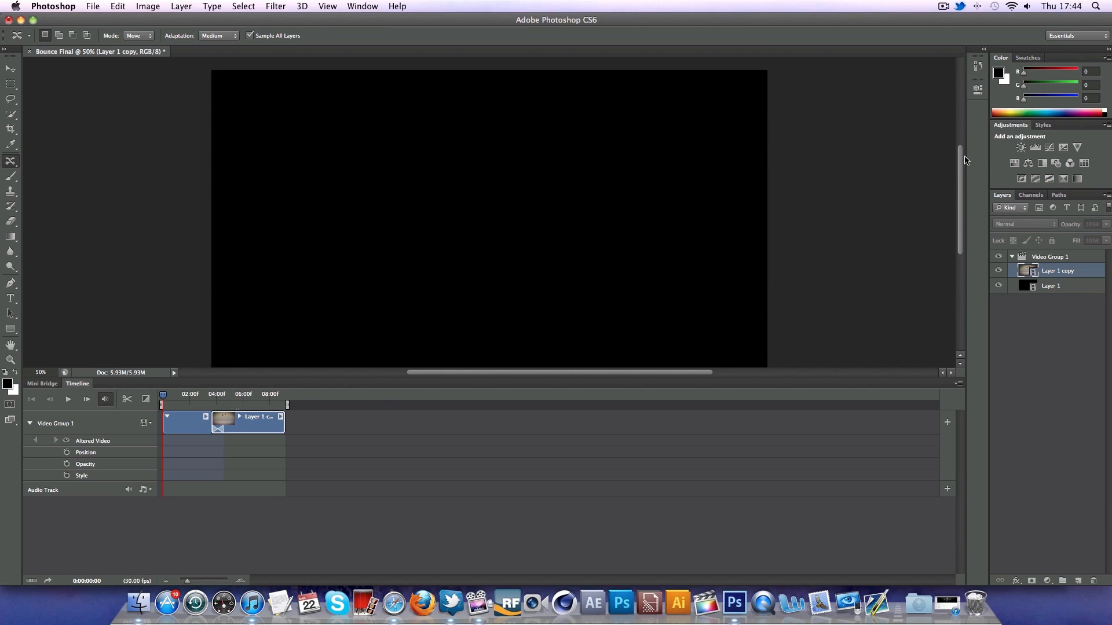
pyautogui.moveTo(700, 380); pyautogui.dragTo(697, 417)
pyautogui.click(166, 439)
pyautogui.moveTo(166, 439); pyautogui.dragTo(289, 444)
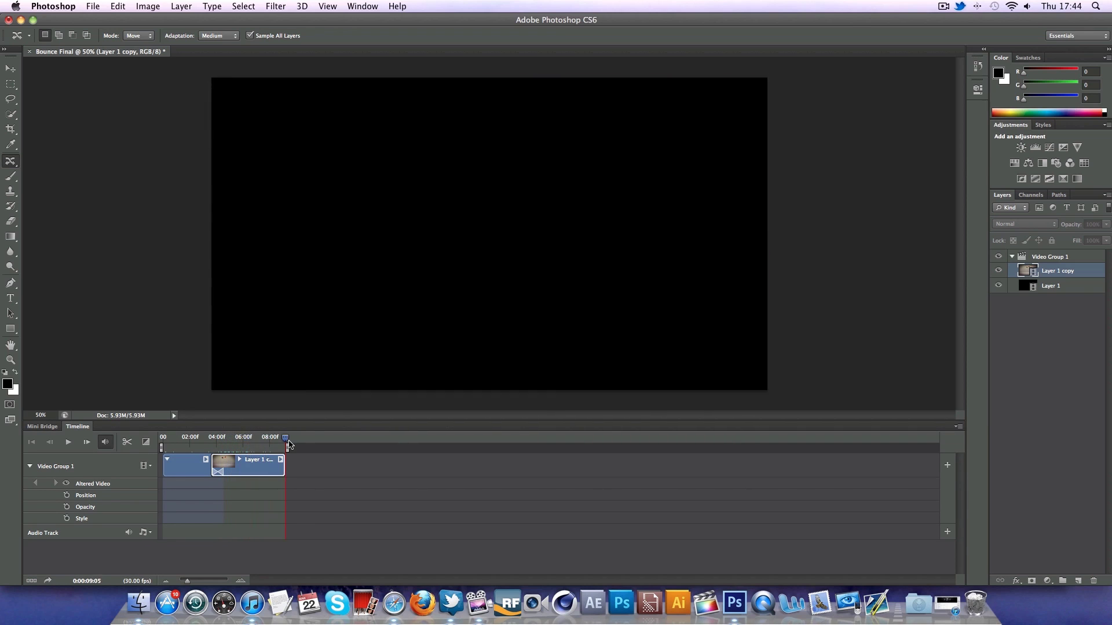